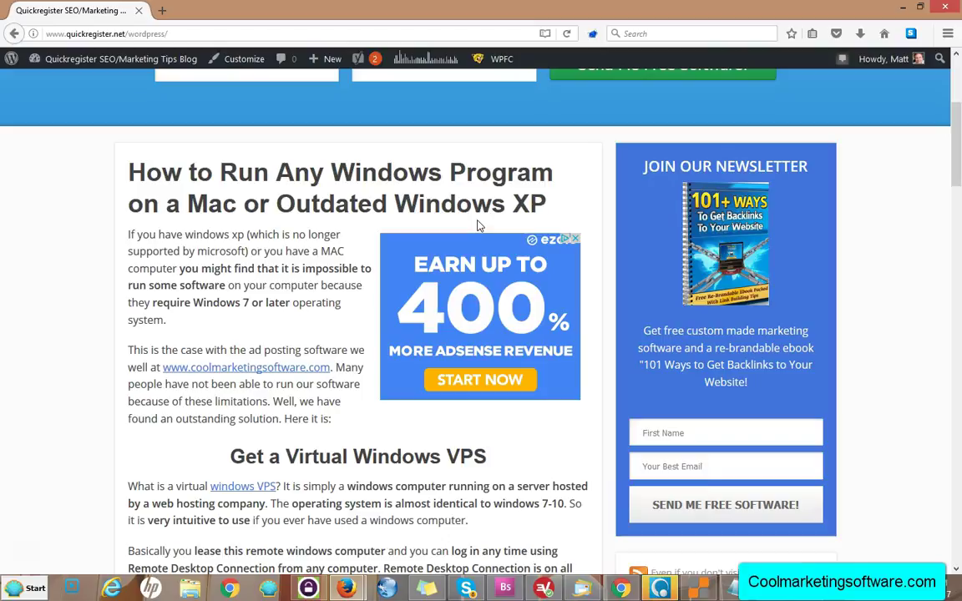
pyautogui.moveTo(951, 138); pyautogui.dragTo(960, 148)
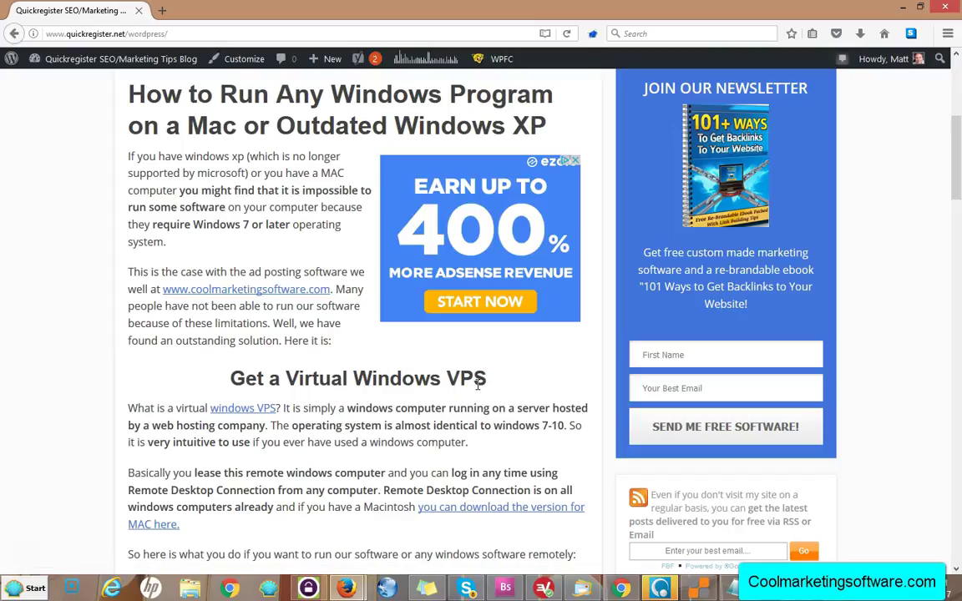
pyautogui.click(429, 379)
pyautogui.click(27, 570)
pyautogui.click(32, 588)
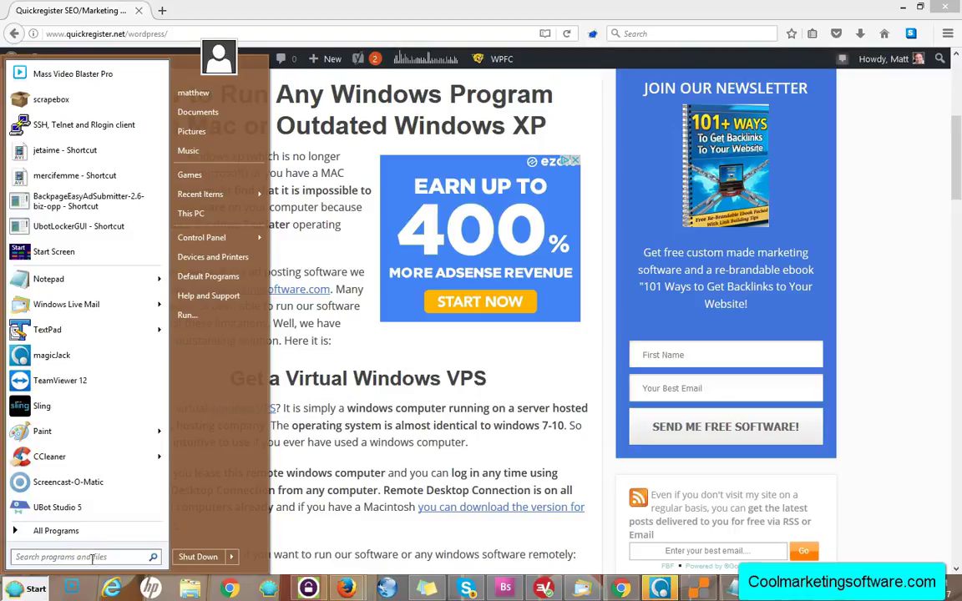
pyautogui.write('windows')
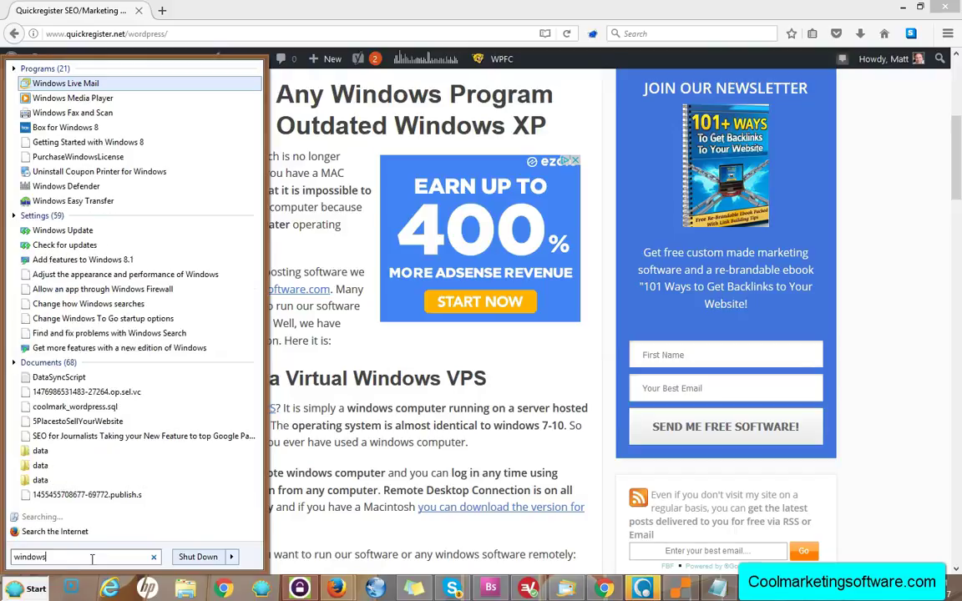
pyautogui.press('BackSpace')
pyautogui.press('BackSpace')
pyautogui.press('BackSpace')
pyautogui.press('BackSpace')
pyautogui.press('BackSpace')
pyautogui.press('BackSpace')
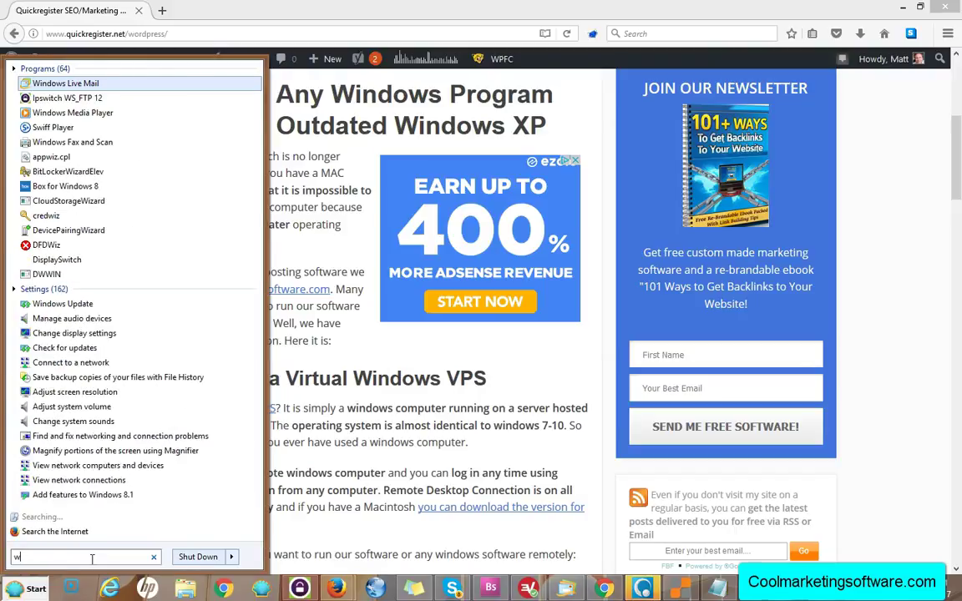
pyautogui.write('remote')
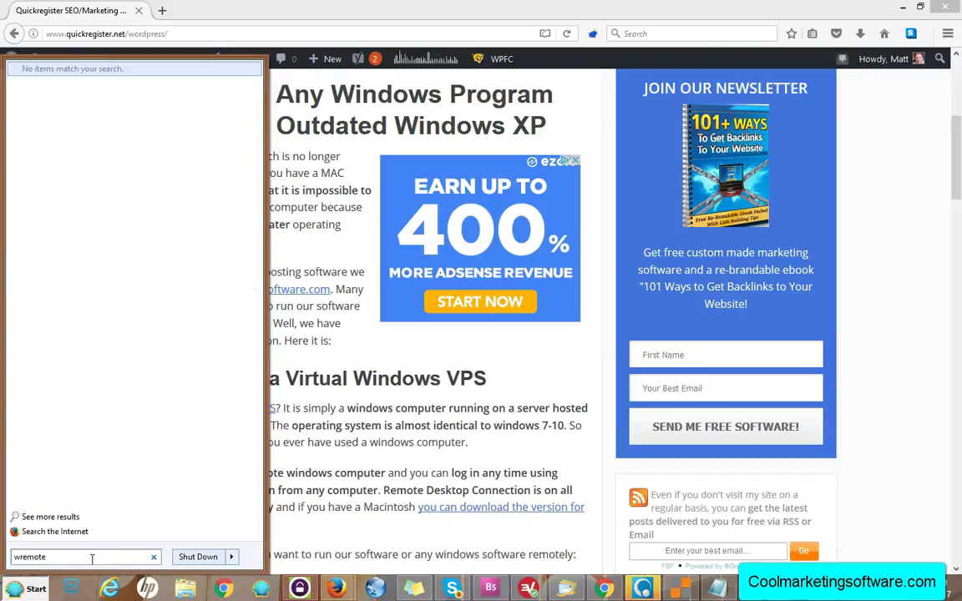
pyautogui.write(' connection')
pyautogui.press('super')
# Step: Search the local computer's programs for "remote" and launch Remote Desktop Connection
pyautogui.scroll(-2, 33, 501)
pyautogui.press('super')
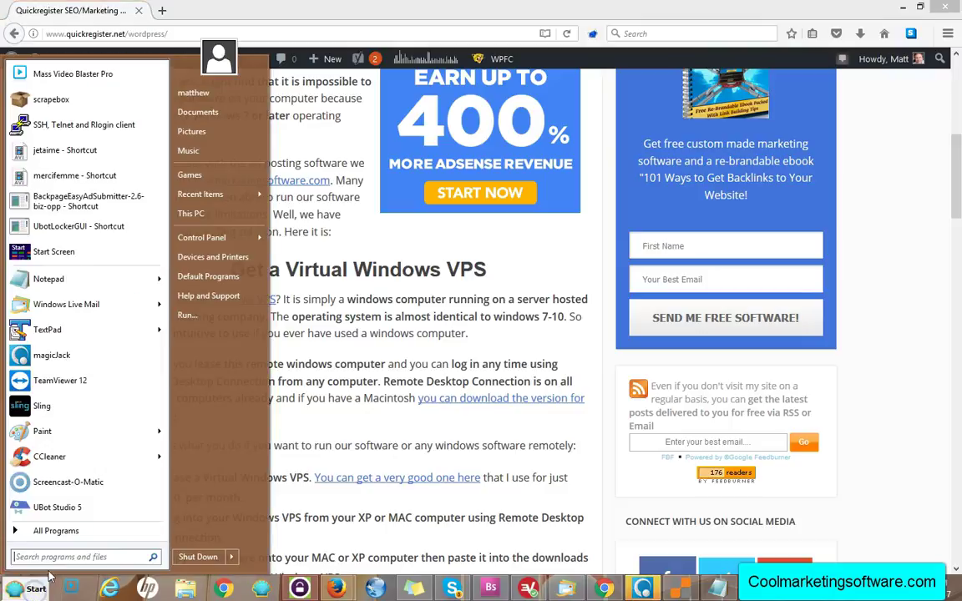
pyautogui.click(81, 557)
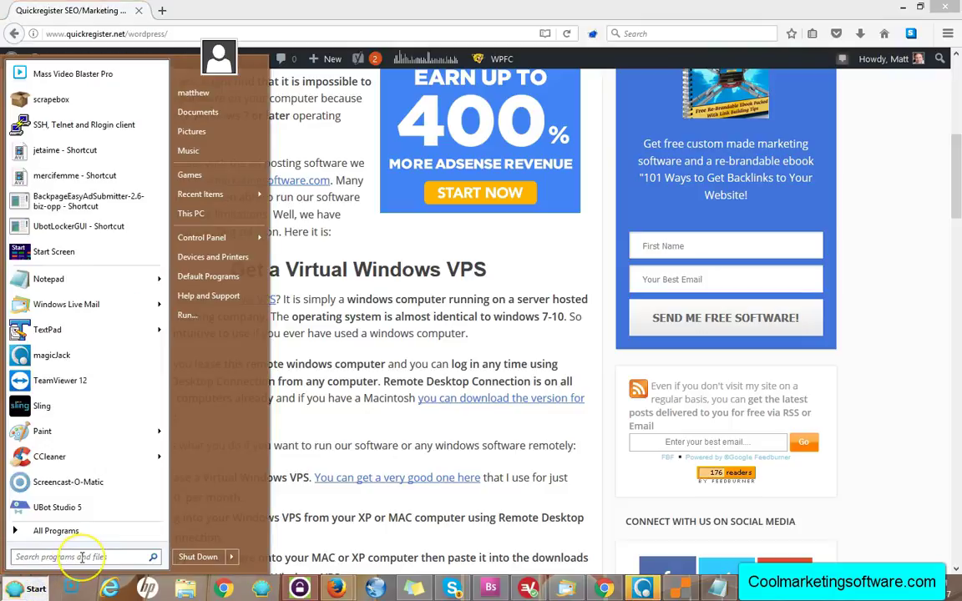
pyautogui.write('remote')
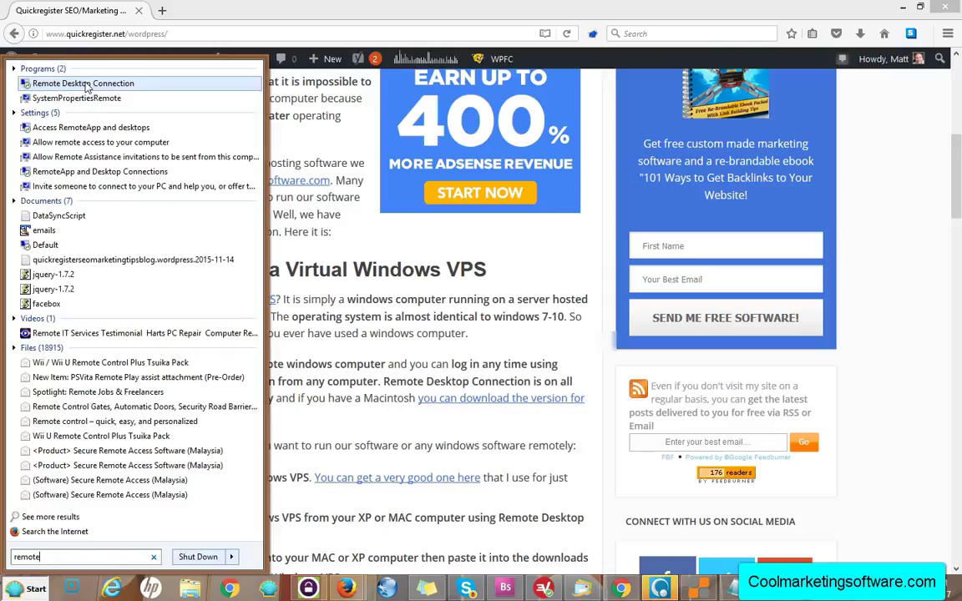
pyautogui.click(84, 85)
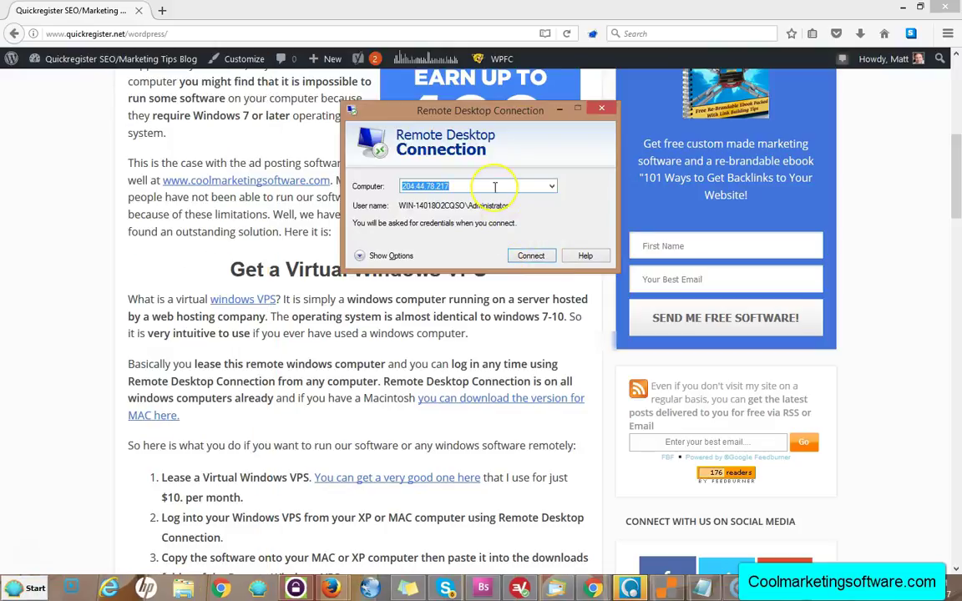
# Step: Copy the VPS main IP from the setupwindows note into Remote Desktop Connection as the computer and start connecting
pyautogui.click(706, 587)
pyautogui.moveTo(616, 322); pyautogui.dragTo(548, 322)
pyautogui.rightClick(576, 318)
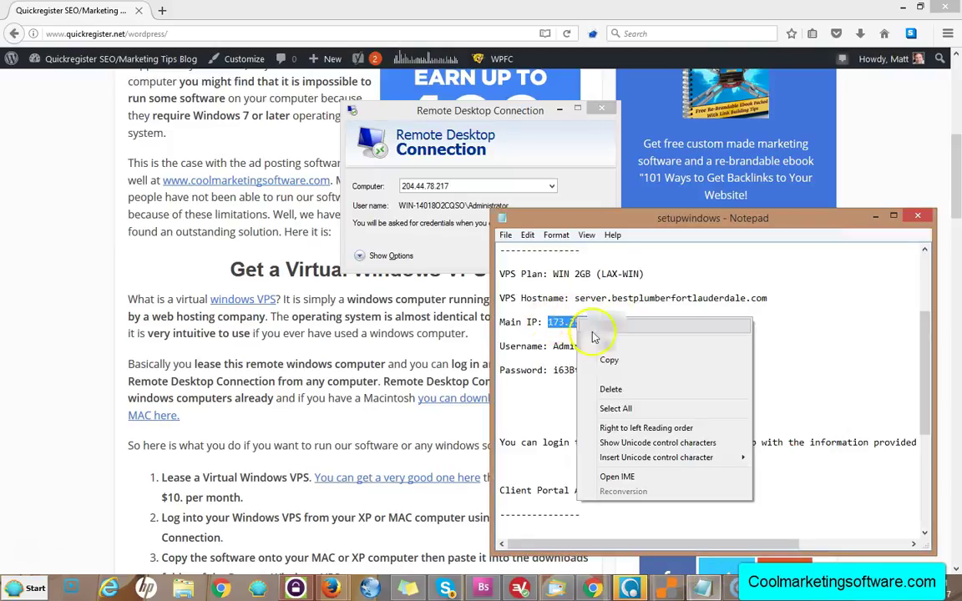
pyautogui.click(609, 361)
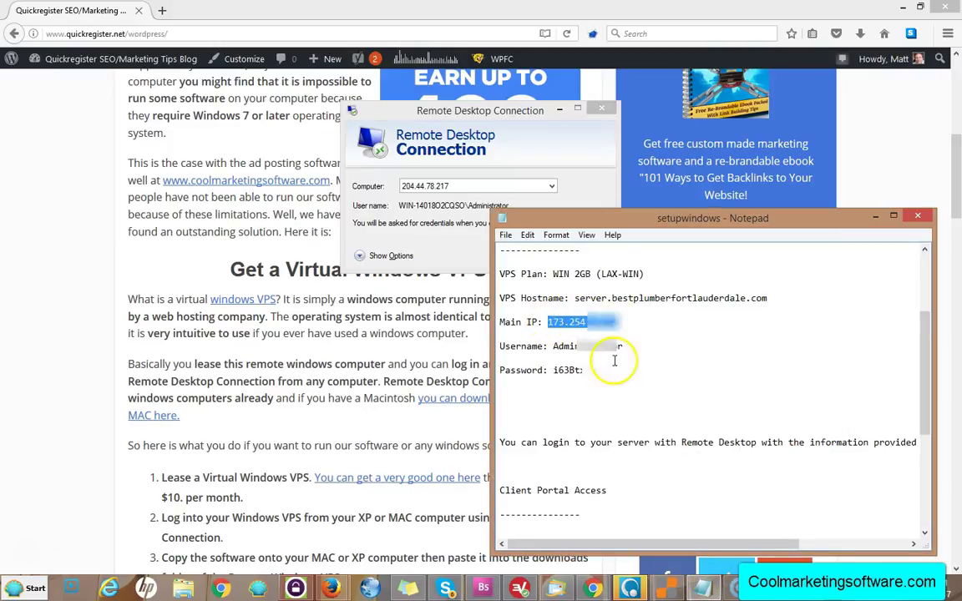
pyautogui.click(429, 187)
pyautogui.rightClick(421, 187)
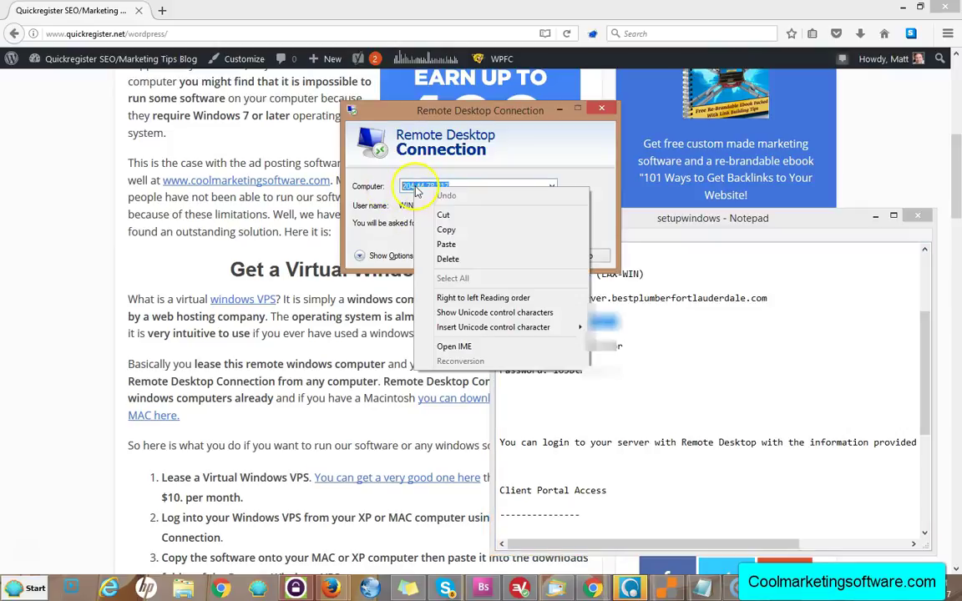
pyautogui.click(448, 240)
pyautogui.click(531, 255)
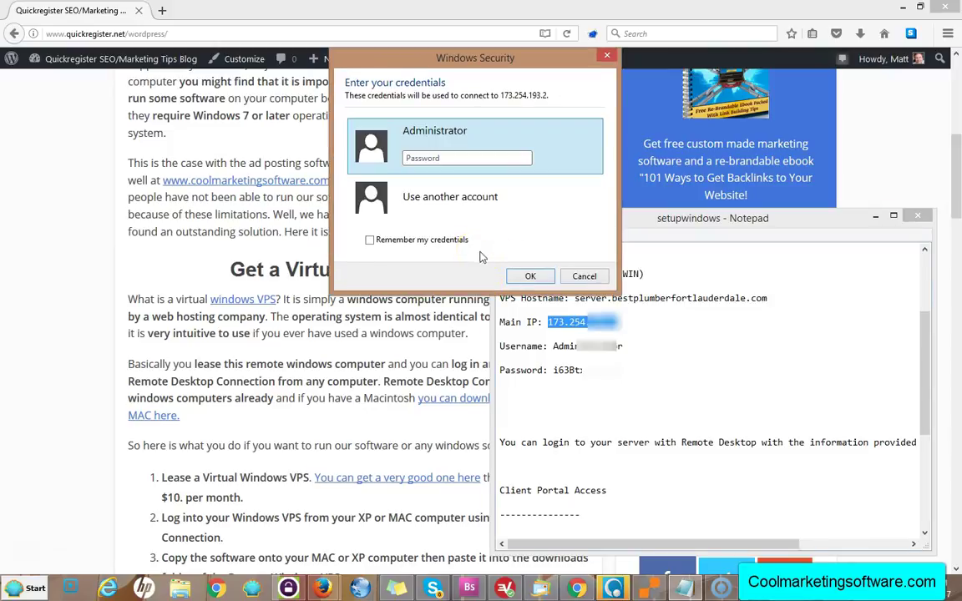
# Step: Log in as Administrator with the account password copied from the note, and accept connecting despite the certificate errors
pyautogui.doubleClick(575, 369)
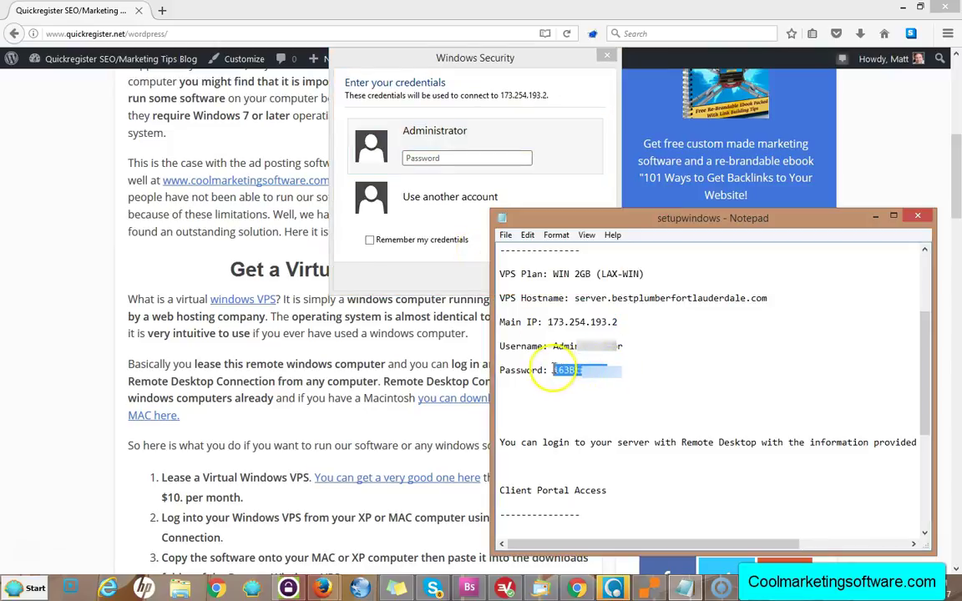
pyautogui.rightClick(565, 369)
pyautogui.click(585, 412)
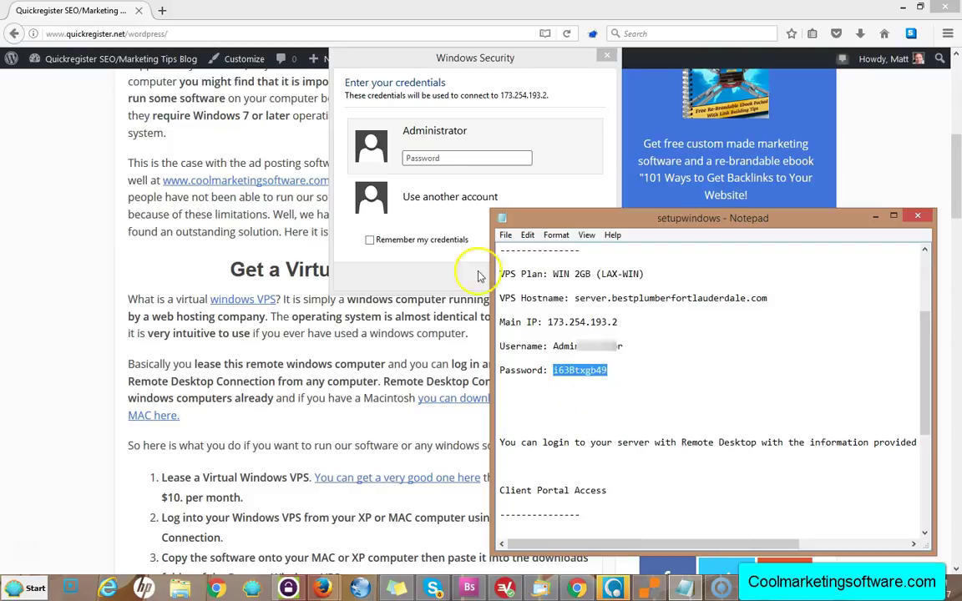
pyautogui.click(429, 160)
pyautogui.rightClick(426, 158)
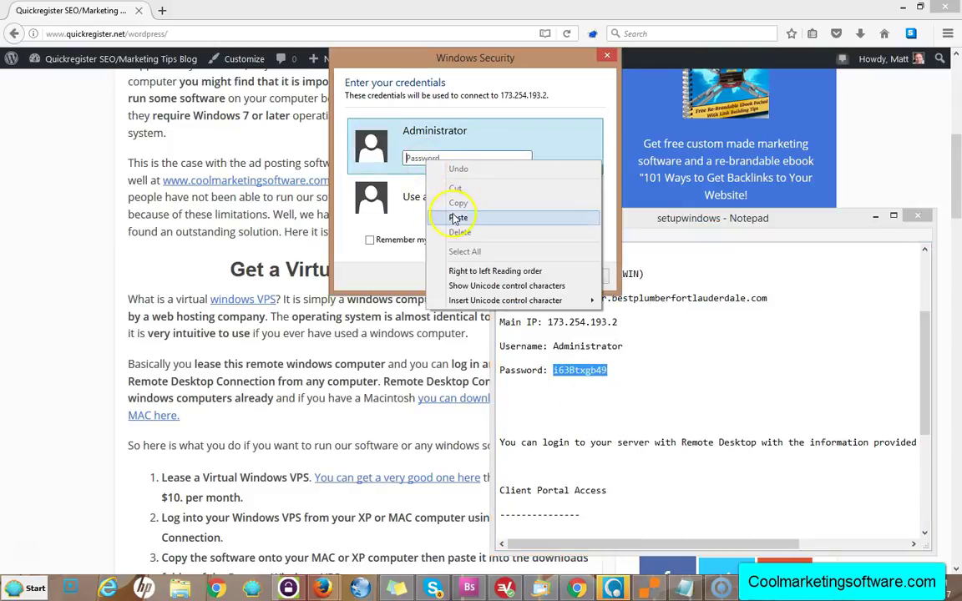
pyautogui.click(430, 213)
pyautogui.click(507, 269)
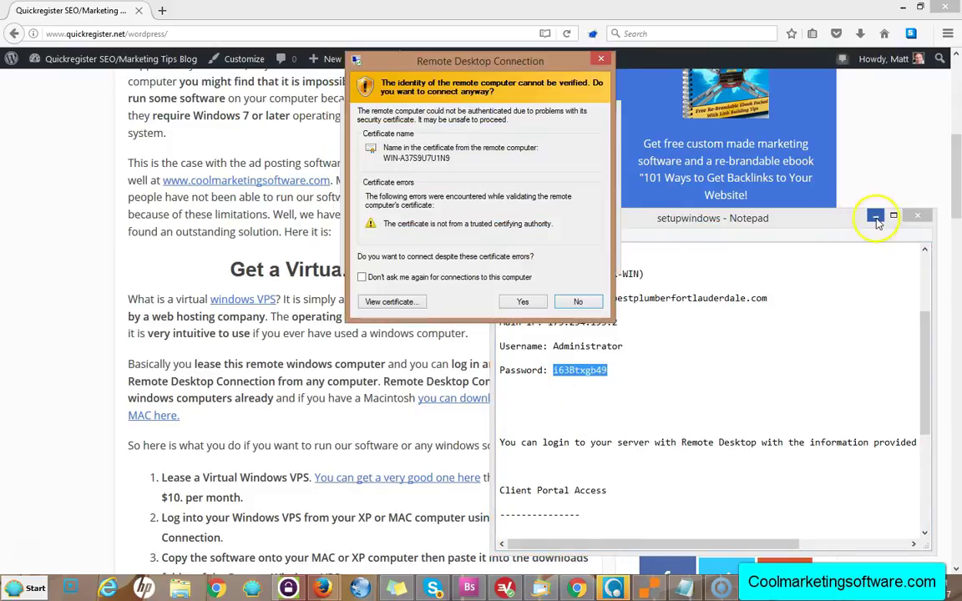
pyautogui.click(875, 216)
pyautogui.click(522, 301)
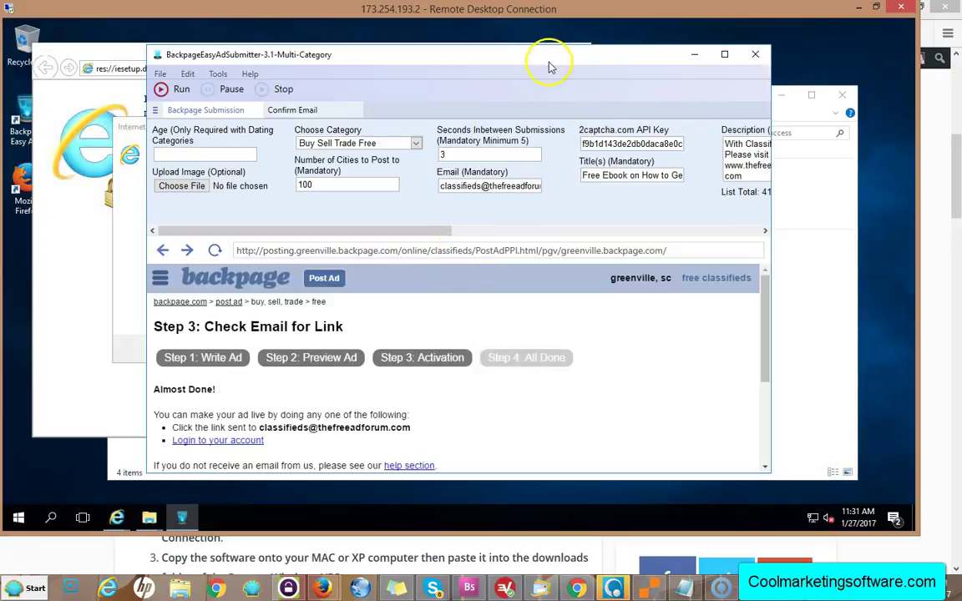
# Step: Clear the remote desktop by closing the Internet Explorer setup prompt and browser and minimizing BackpageEasyAdSubmitter
pyautogui.moveTo(541, 65); pyautogui.dragTo(591, 79)
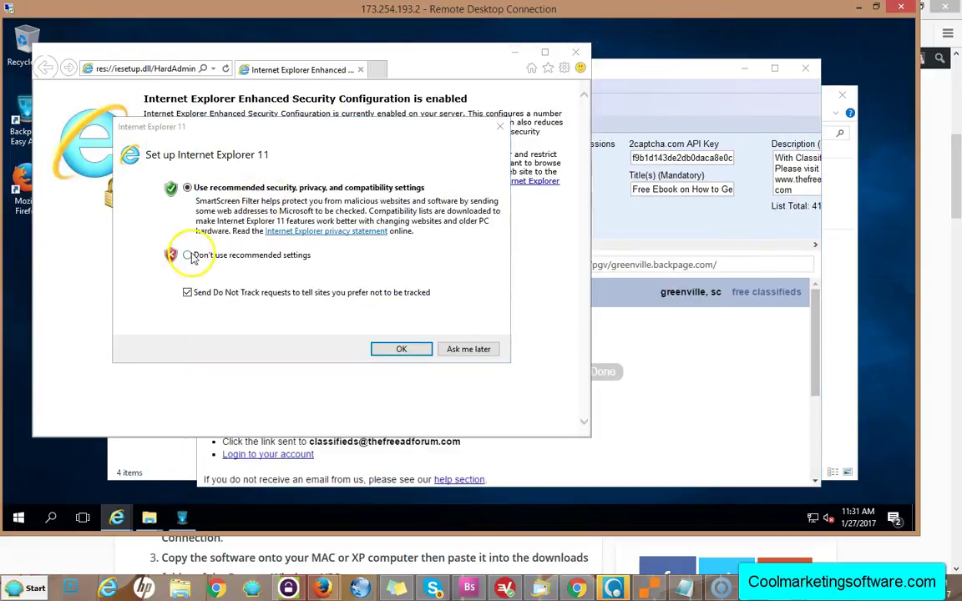
pyautogui.click(499, 127)
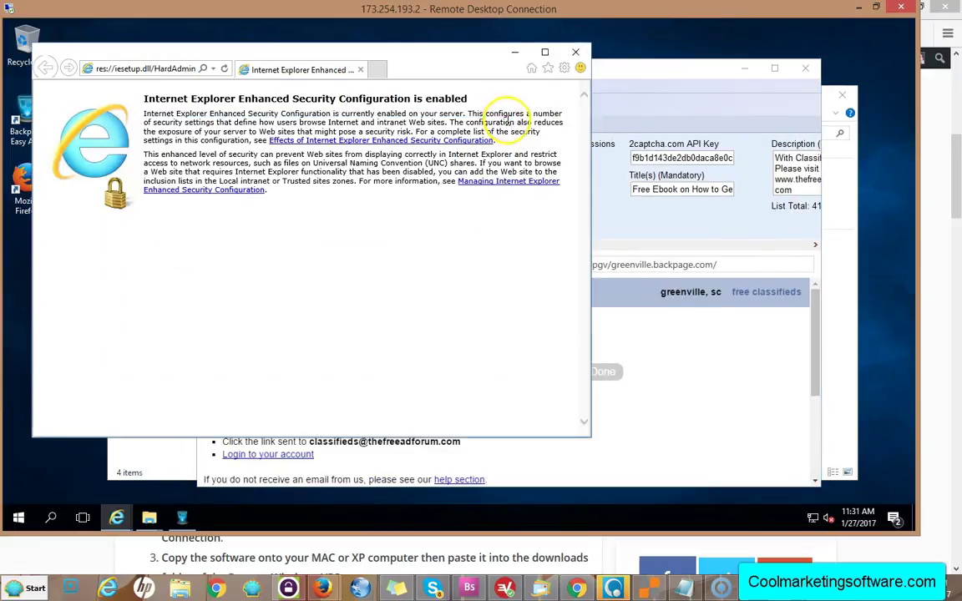
pyautogui.click(577, 53)
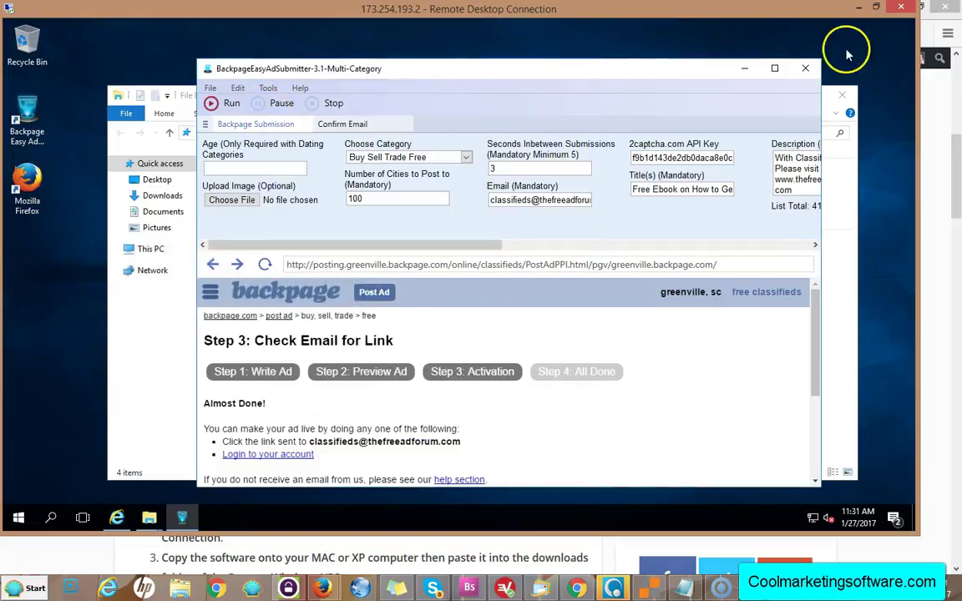
pyautogui.click(746, 70)
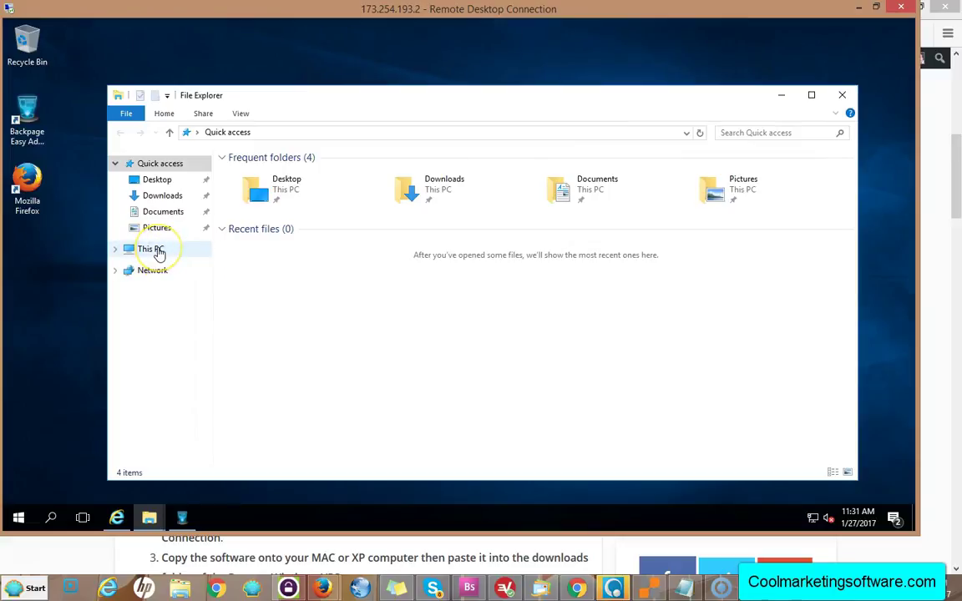
# Step: Browse the remote computer's Local Disk (C:) and open its Downloads folder
pyautogui.click(157, 251)
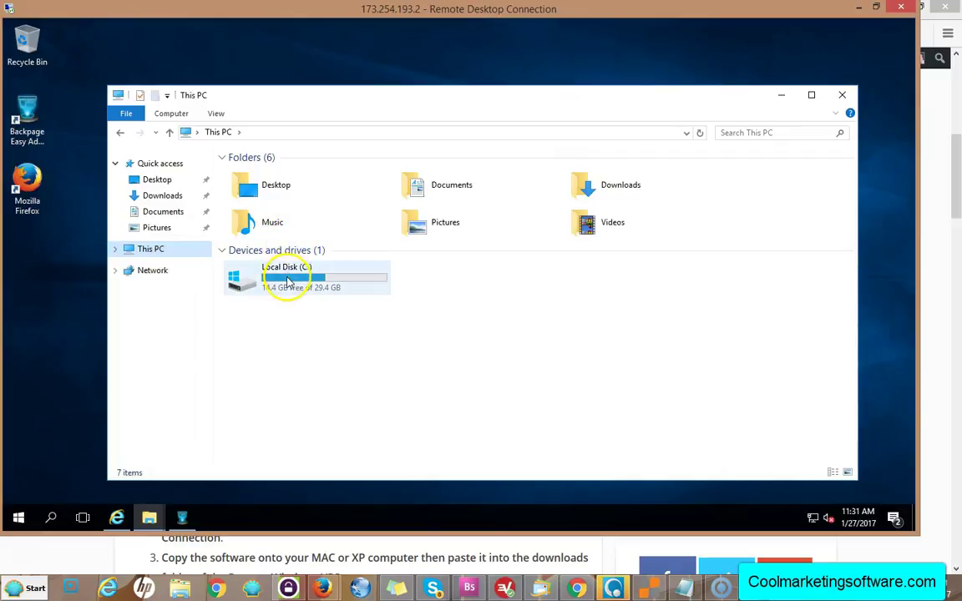
pyautogui.doubleClick(284, 268)
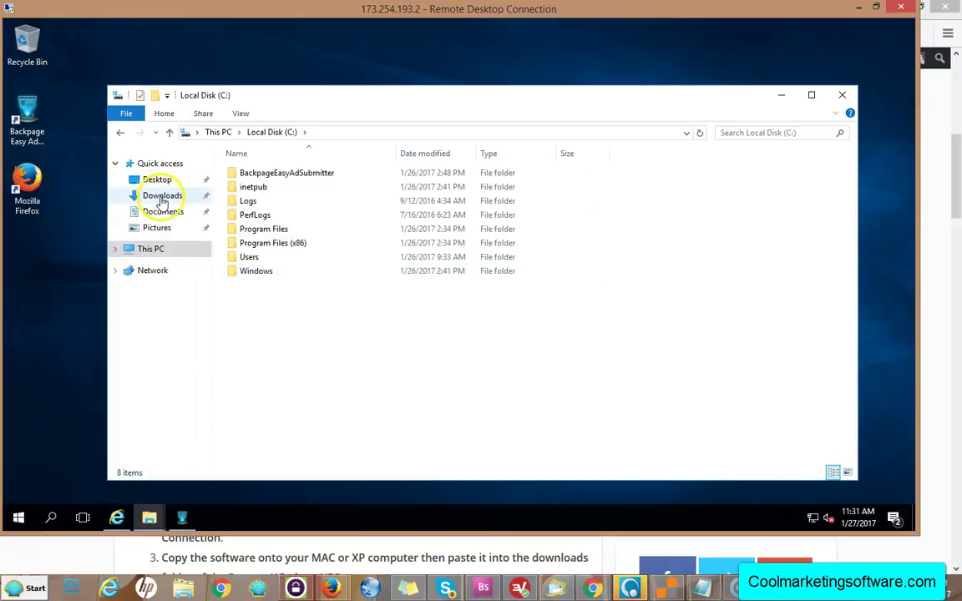
pyautogui.click(160, 196)
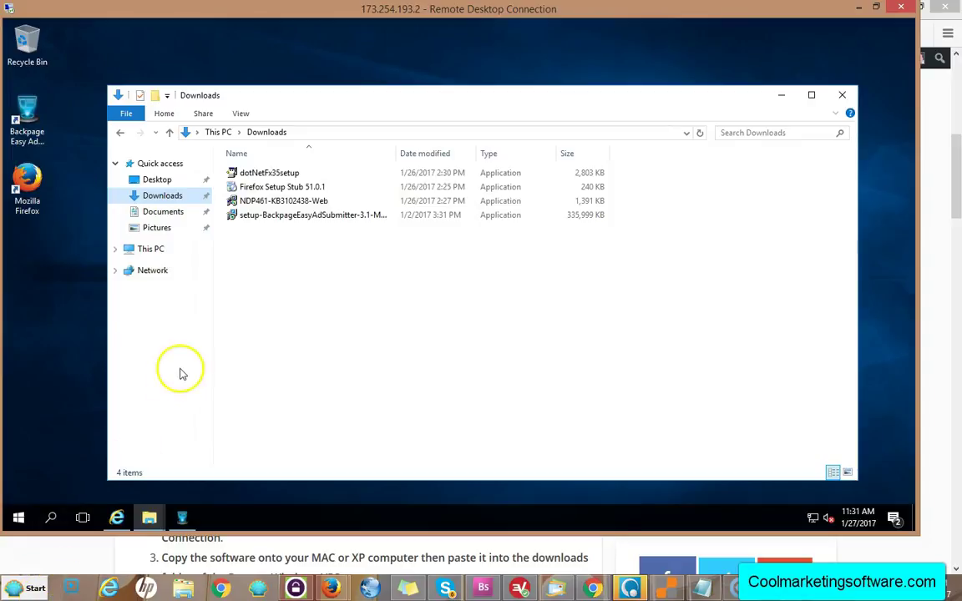
# Step: Copy setup-BackpageEasyAdSubmitter-3.0-Multi_Category.exe from the local computer's Downloads folder and minimize that folder window
pyautogui.click(37, 588)
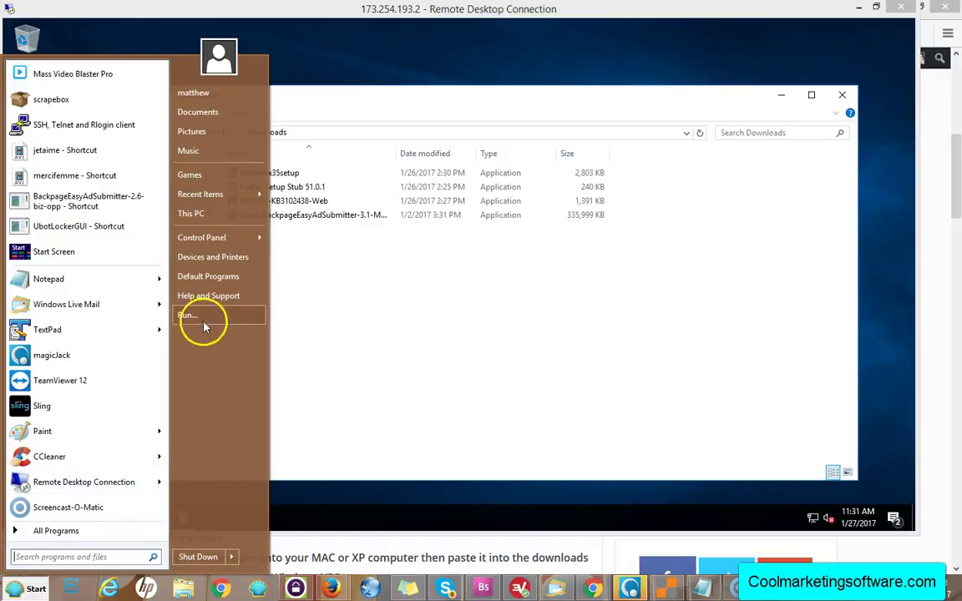
pyautogui.click(200, 215)
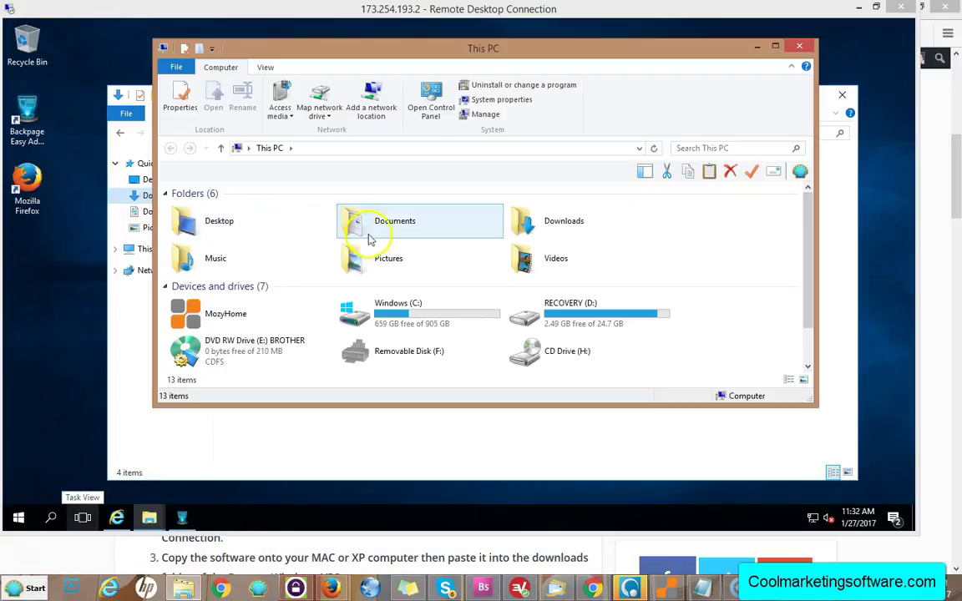
pyautogui.doubleClick(580, 228)
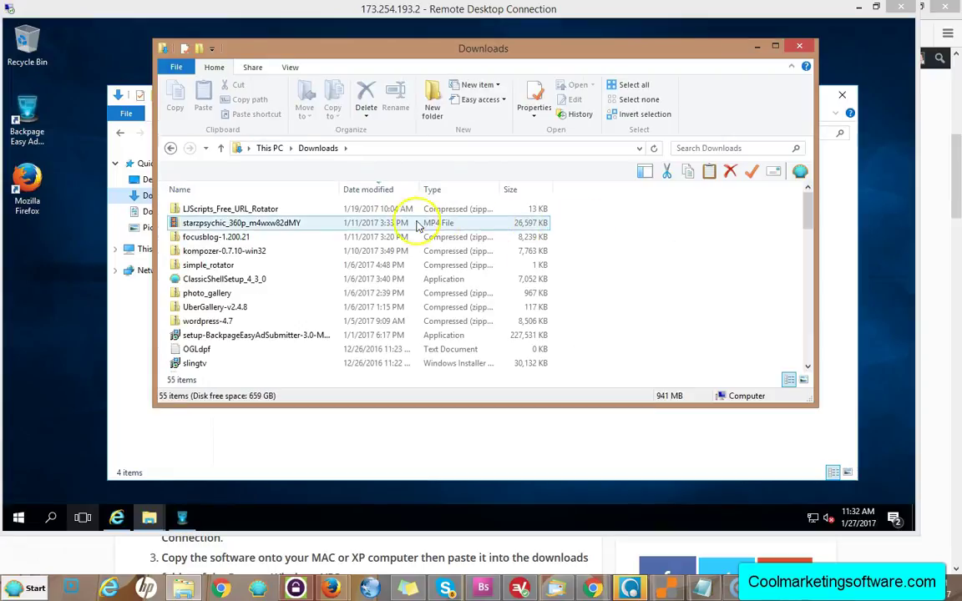
pyautogui.click(266, 334)
pyautogui.rightClick(267, 335)
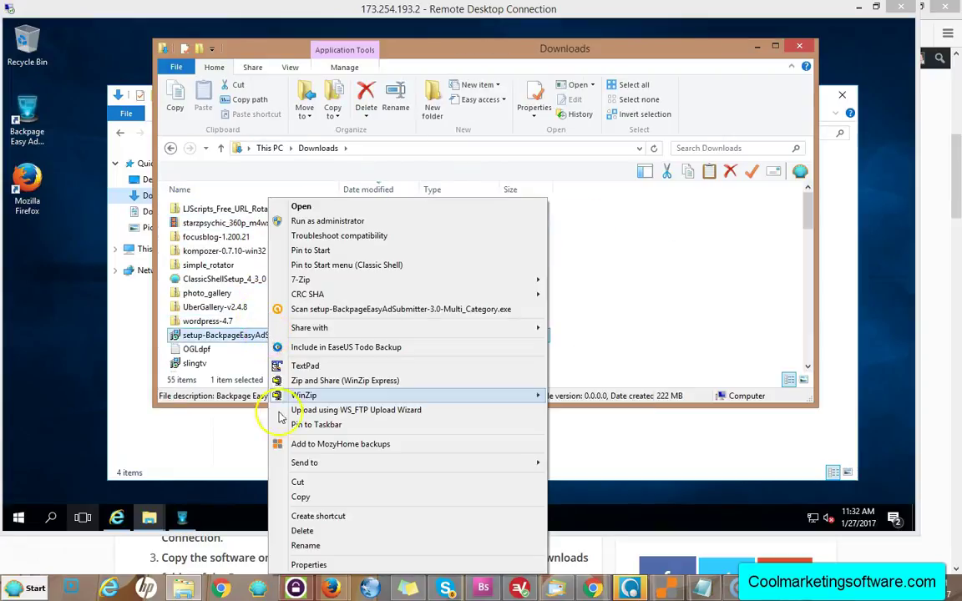
pyautogui.click(284, 498)
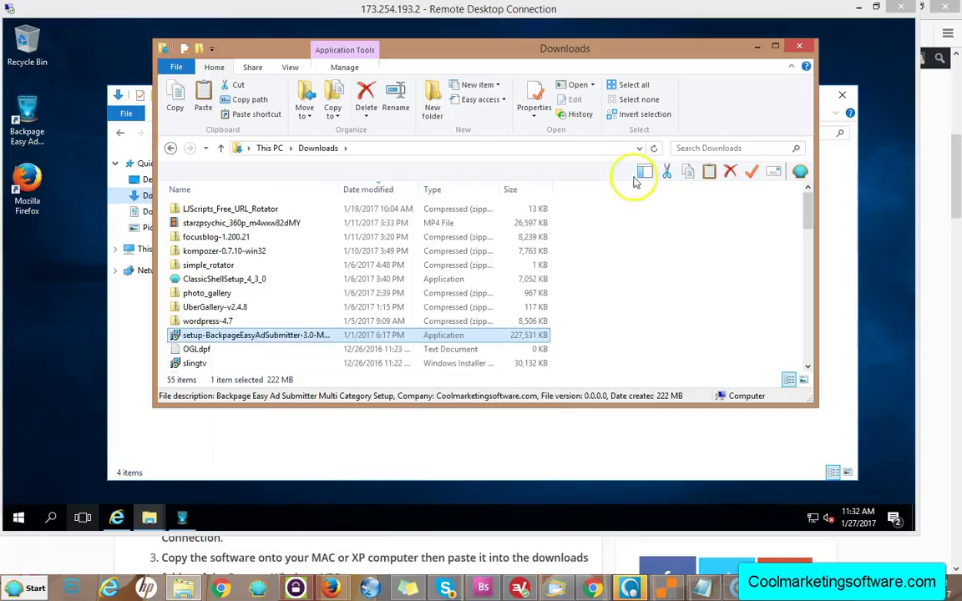
pyautogui.click(757, 45)
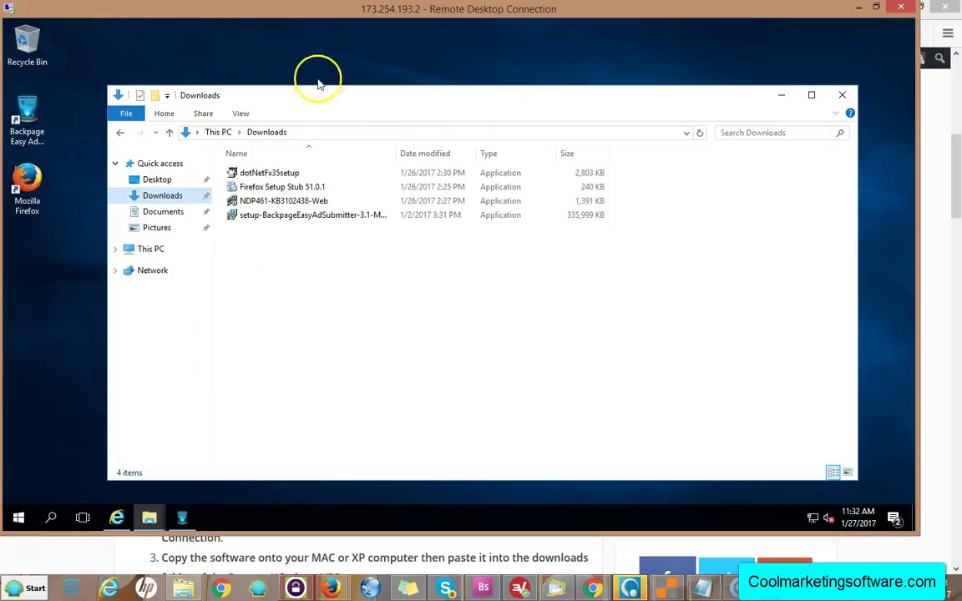
# Step: Check the paste option in the remote Downloads folder and the run-as-administrator option for the BackpageEasyAdSubmitter-3.1 installer
pyautogui.rightClick(285, 263)
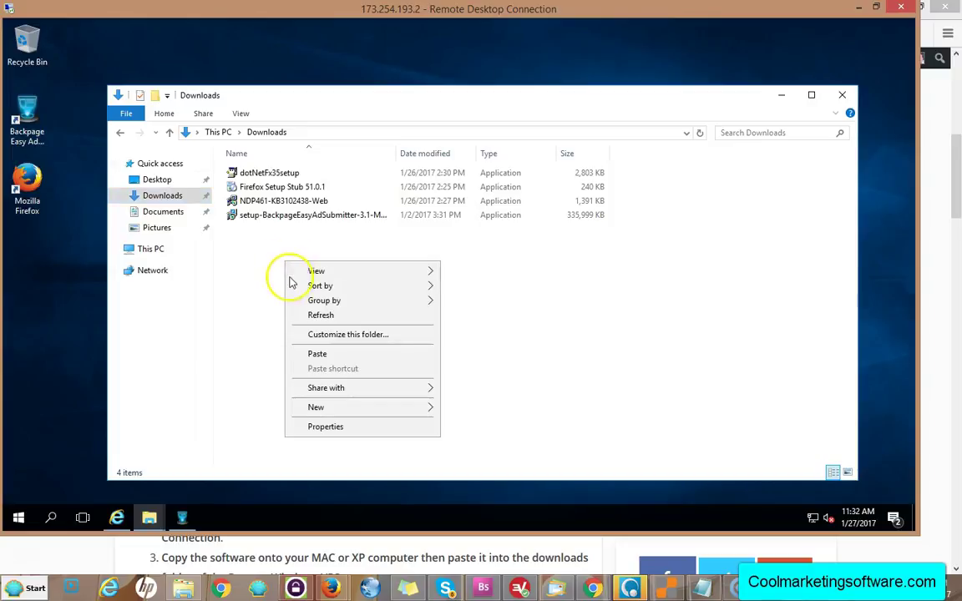
pyautogui.click(243, 219)
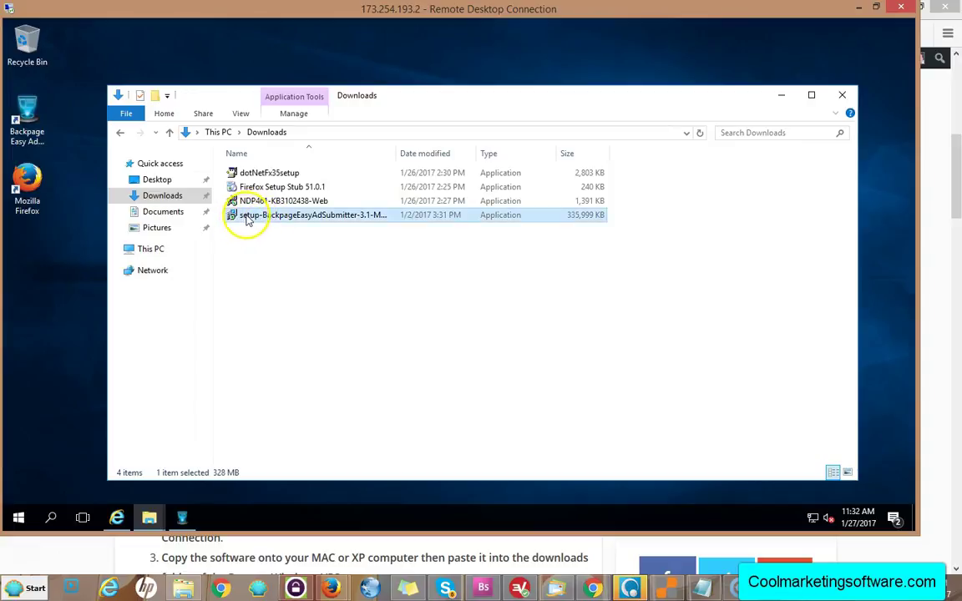
pyautogui.rightClick(252, 218)
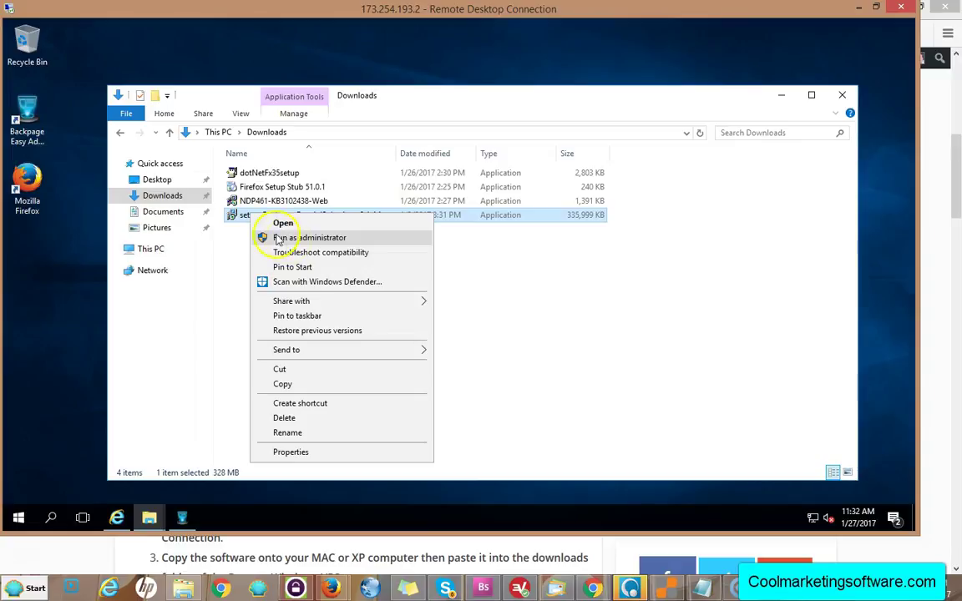
pyautogui.click(232, 240)
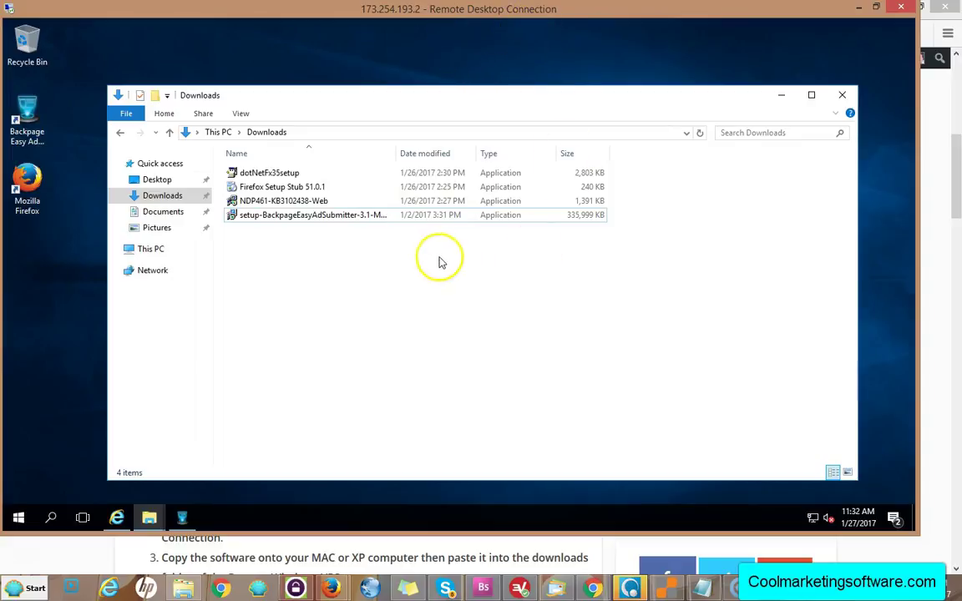
# Step: Minimize the remote Downloads folder, restore BackpageEasyAdSubmitter and run its Backpage ad submission
pyautogui.click(781, 94)
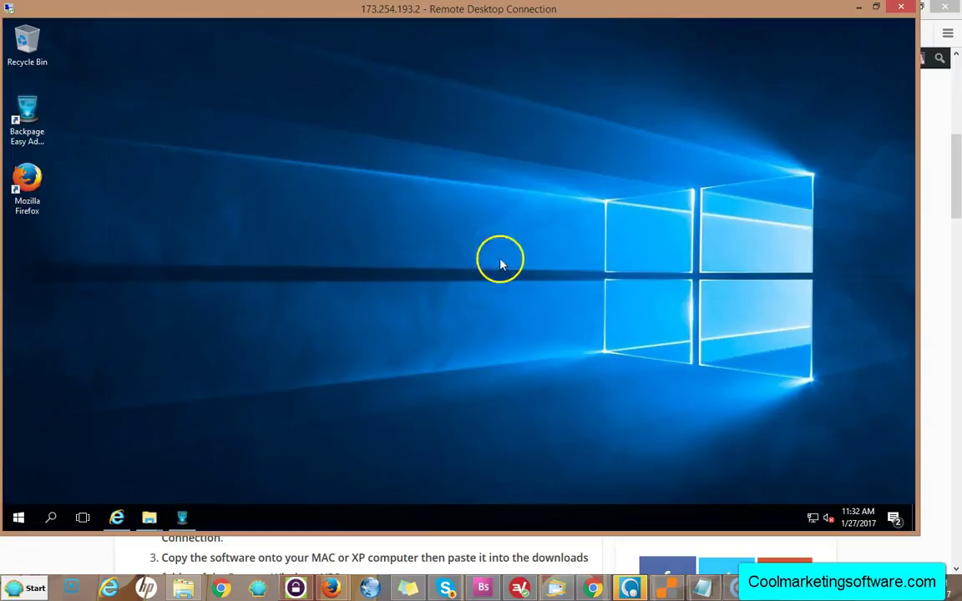
pyautogui.click(184, 516)
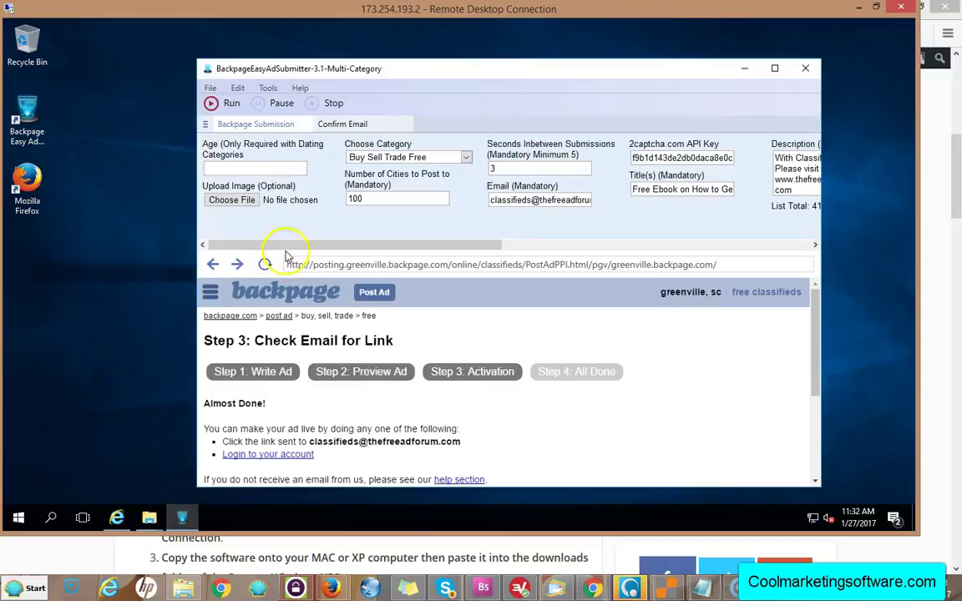
pyautogui.click(231, 107)
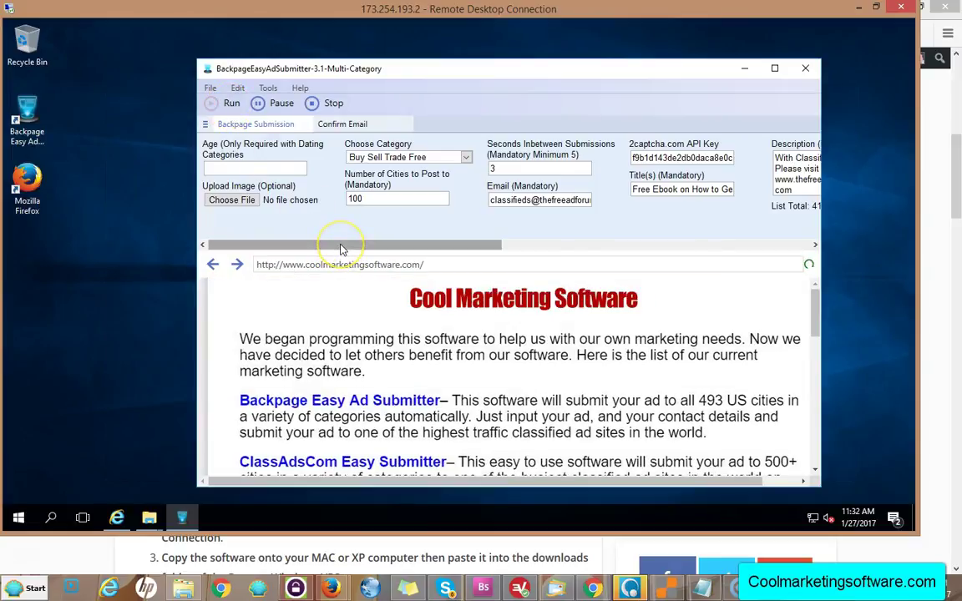
pyautogui.moveTo(341, 249); pyautogui.dragTo(484, 232)
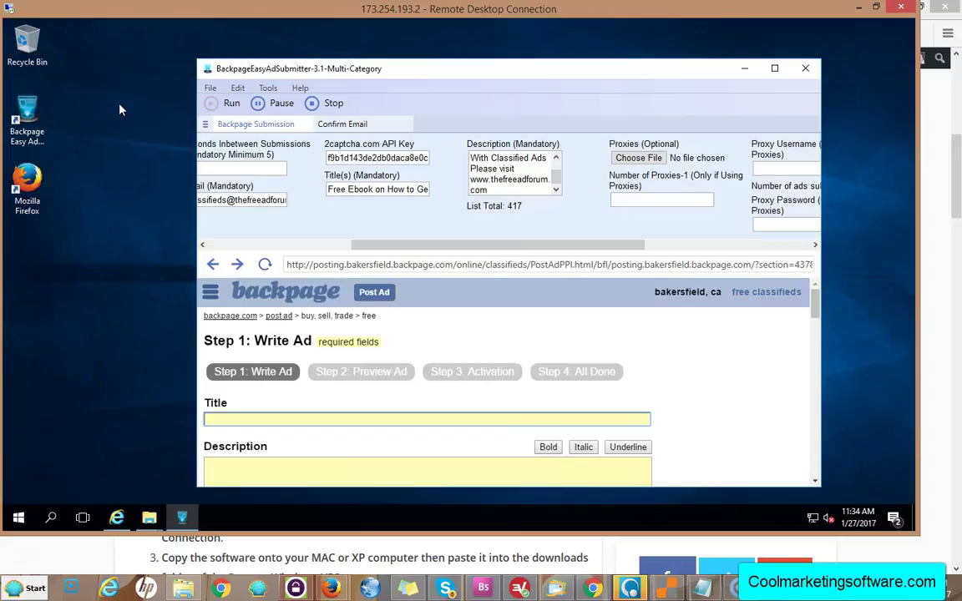
# Step: Disconnect the remote session with the ad submission running, and reconnect as Administrator by pasting the account password and accepting the unverified certificate
pyautogui.click(903, 8)
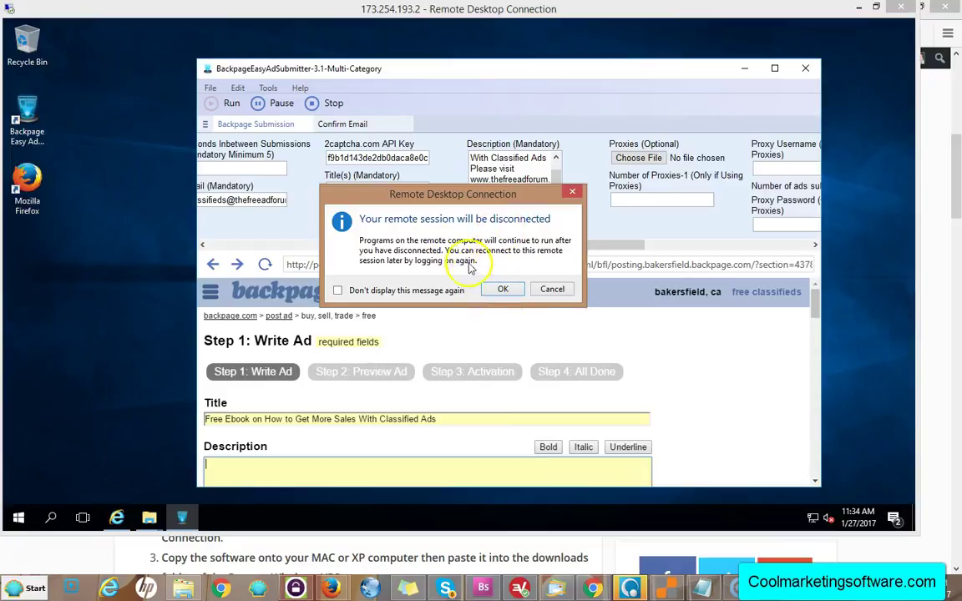
pyautogui.click(502, 291)
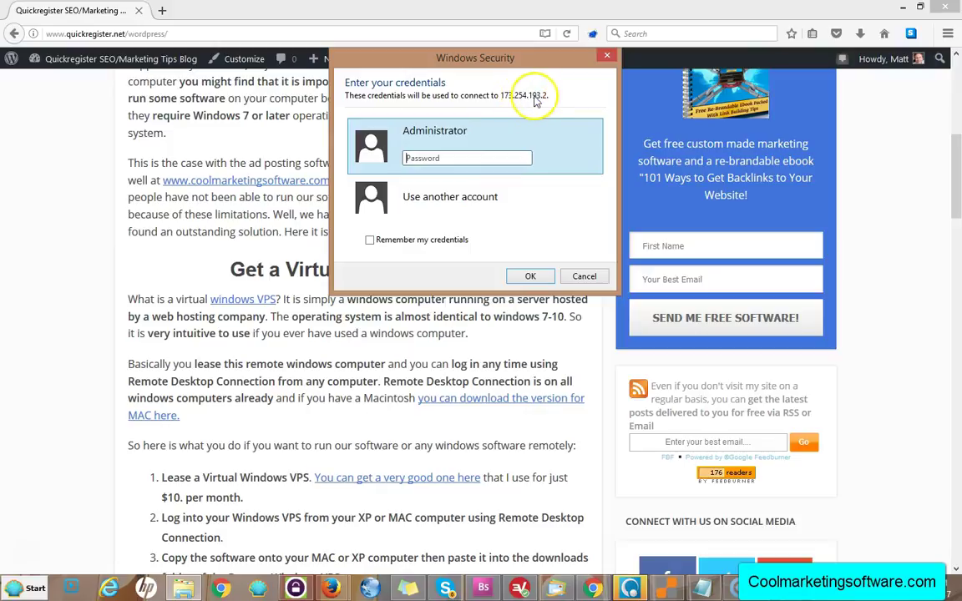
pyautogui.rightClick(422, 157)
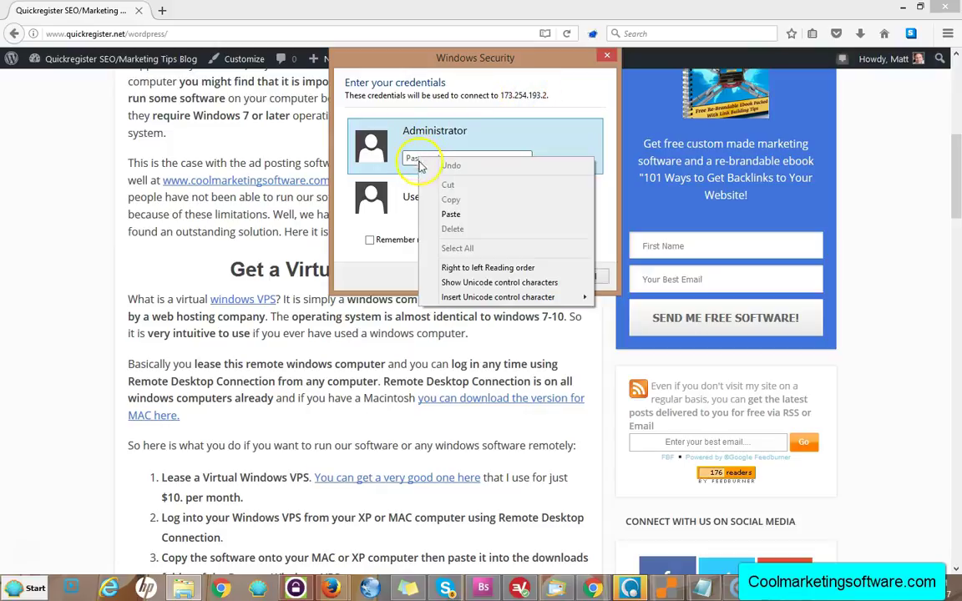
pyautogui.click(450, 214)
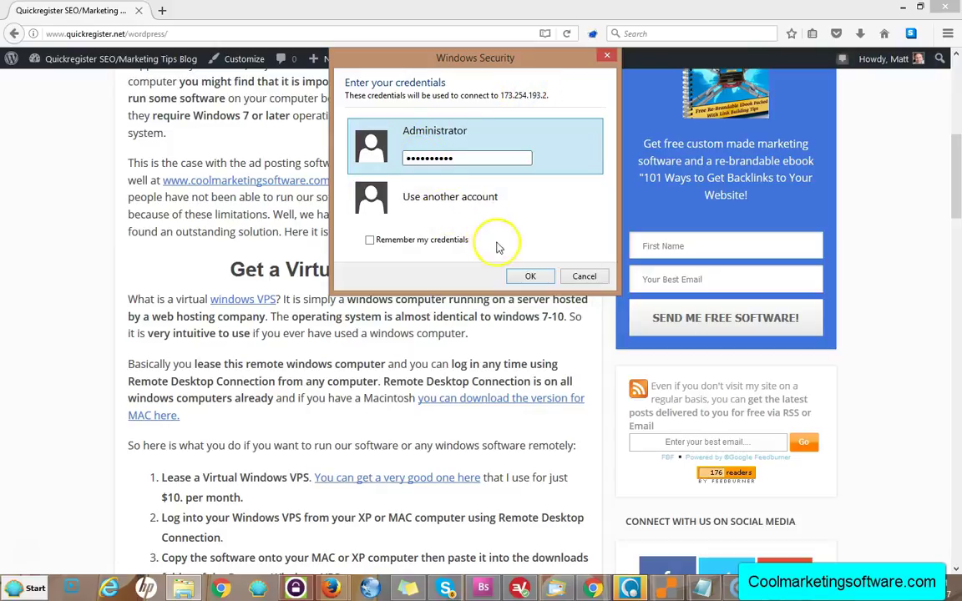
pyautogui.click(530, 278)
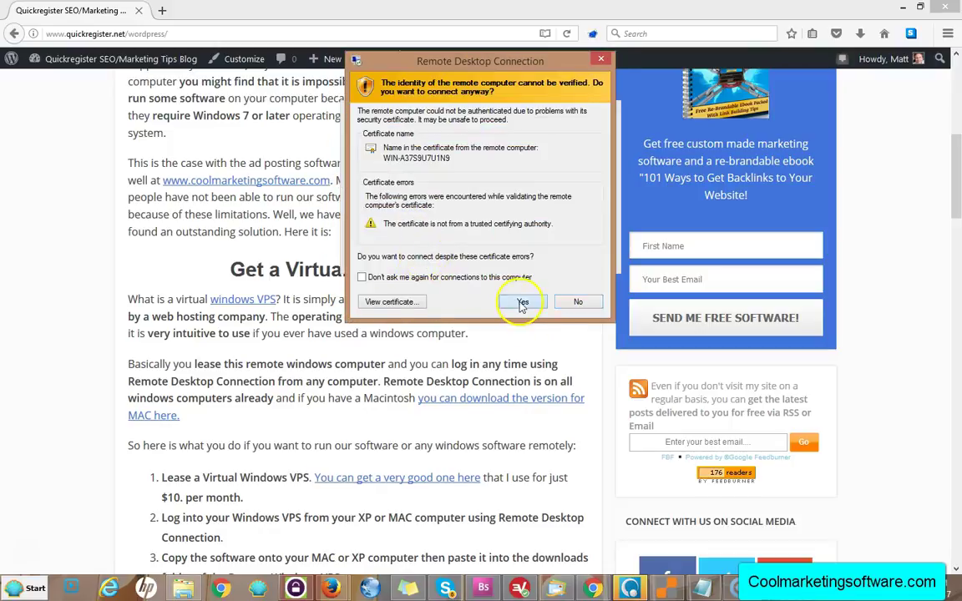
pyautogui.click(523, 305)
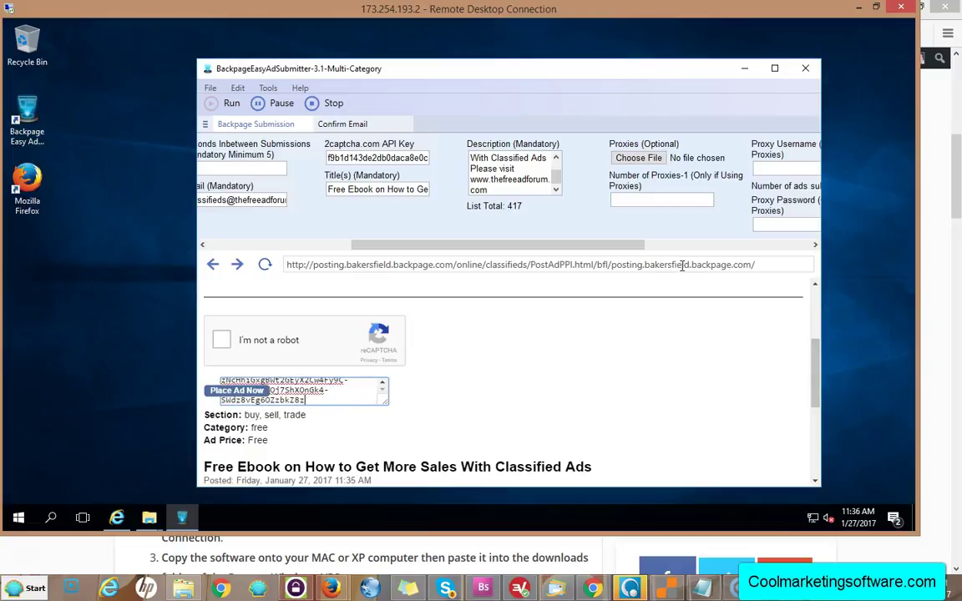
# Step: Stop the ad submission in BackpageEasyAdSubmitter and disconnect from the remote computer
pyautogui.click(312, 103)
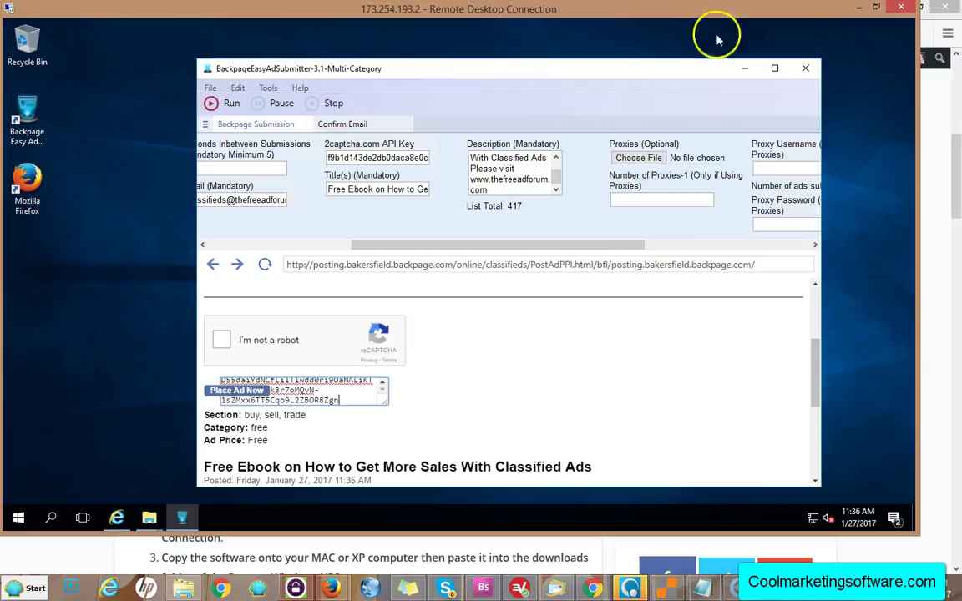
pyautogui.click(902, 9)
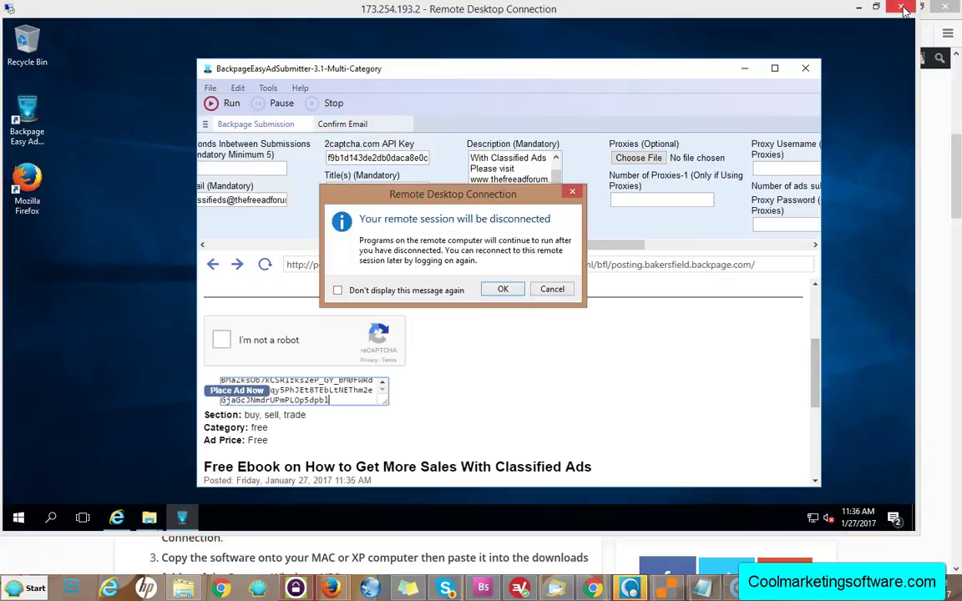
pyautogui.click(501, 289)
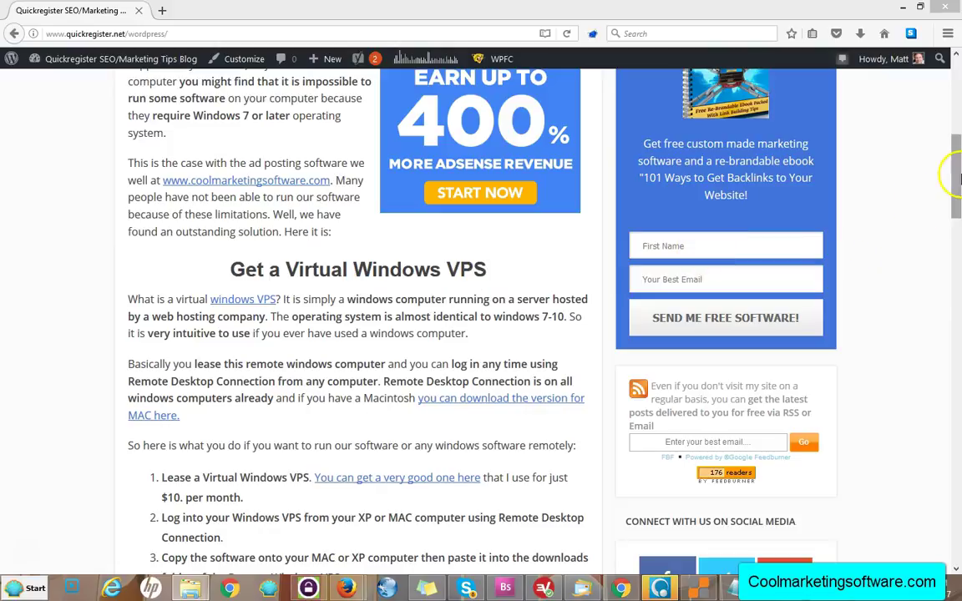
pyautogui.moveTo(958, 194); pyautogui.dragTo(959, 147)
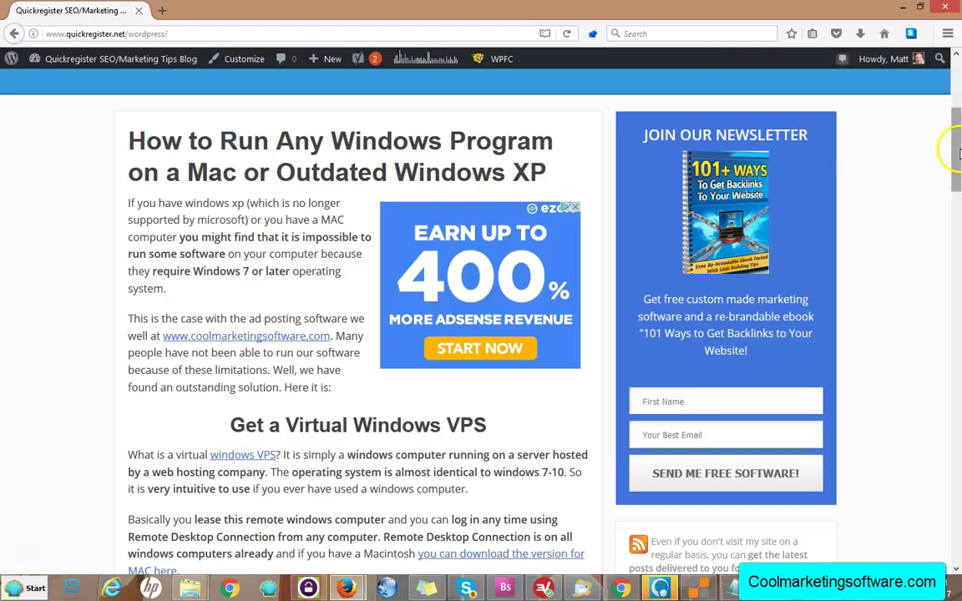
pyautogui.moveTo(956, 155)
pyautogui.mouseDown()
pyautogui.moveTo(959, 176)
pyautogui.moveTo(950, 136)
pyautogui.mouseUp()
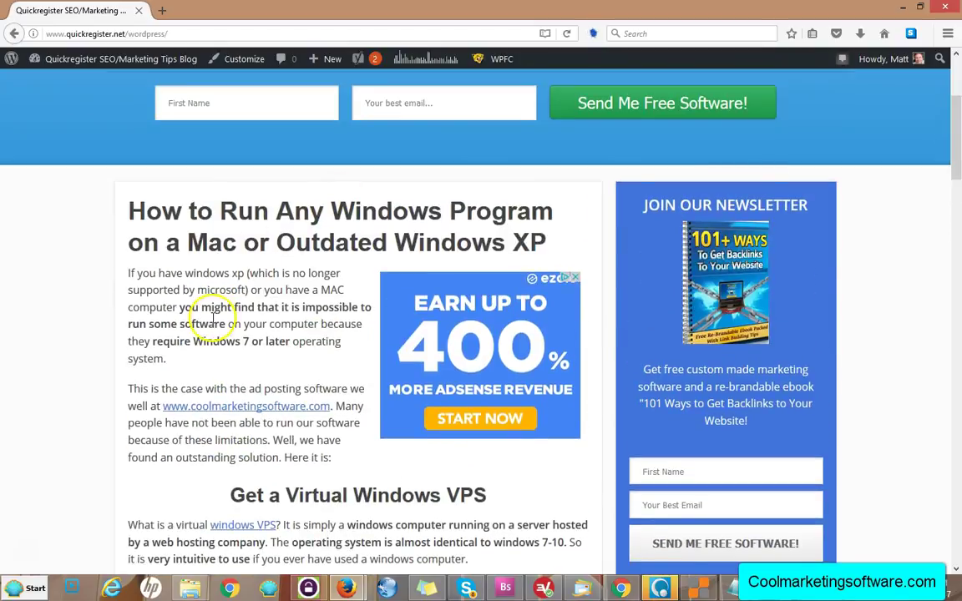